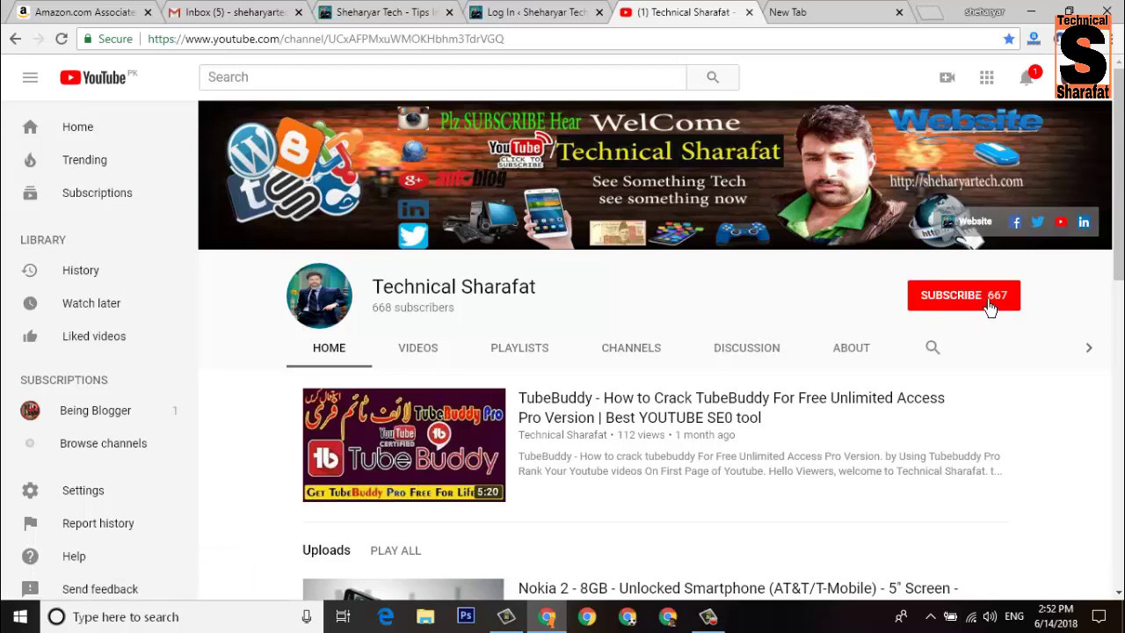
Subscribe to the Technical Sharafat YouTube channel.
left_click(986, 304)
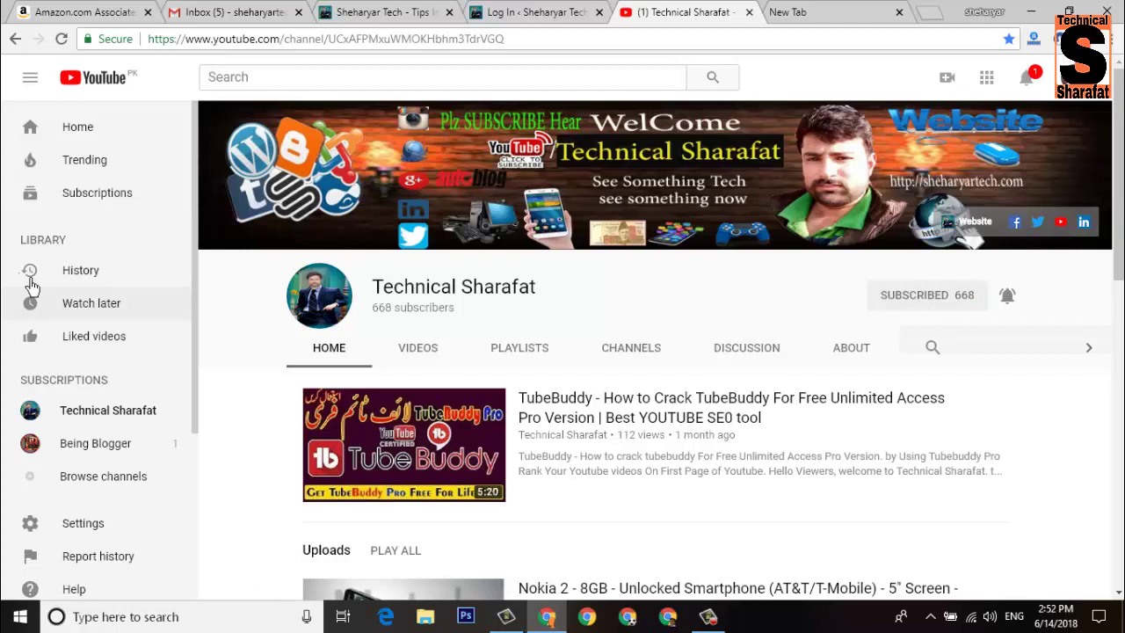
Search Google for "admobe" in the blank tab and open the official Google AdMob mobile app monetization page.
left_click(826, 18)
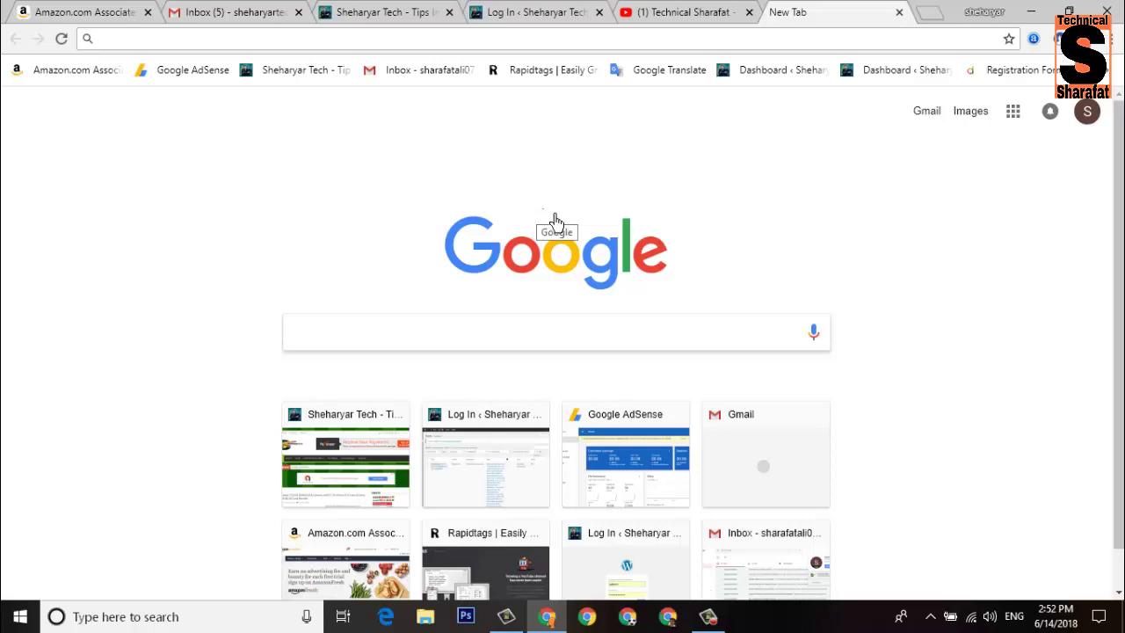
left_click(415, 340)
type("ad")
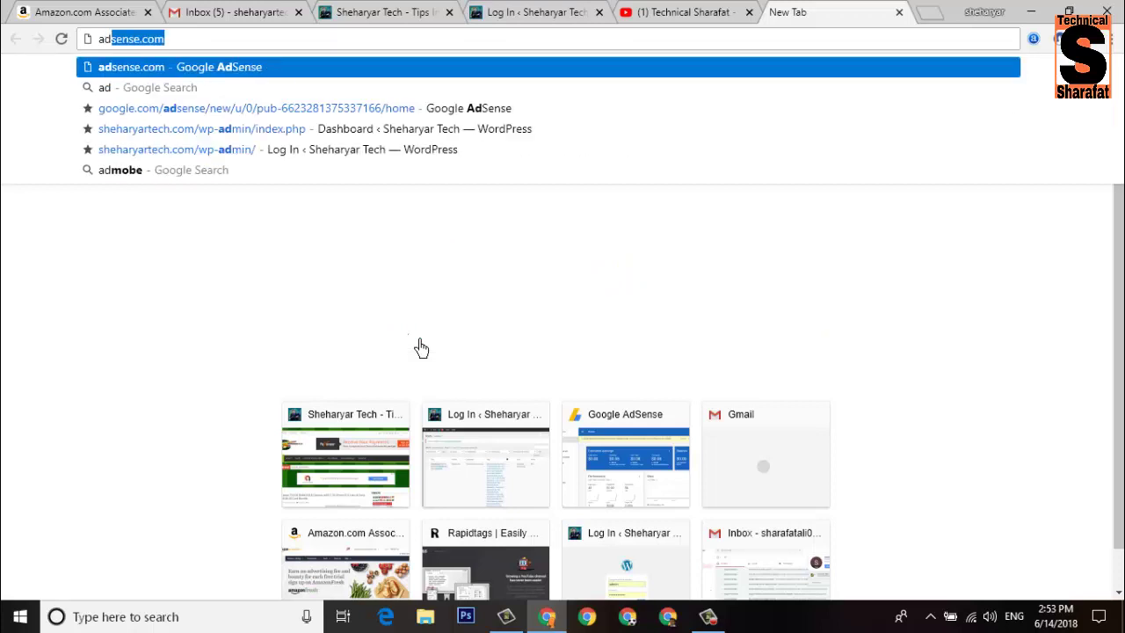
type("mobe")
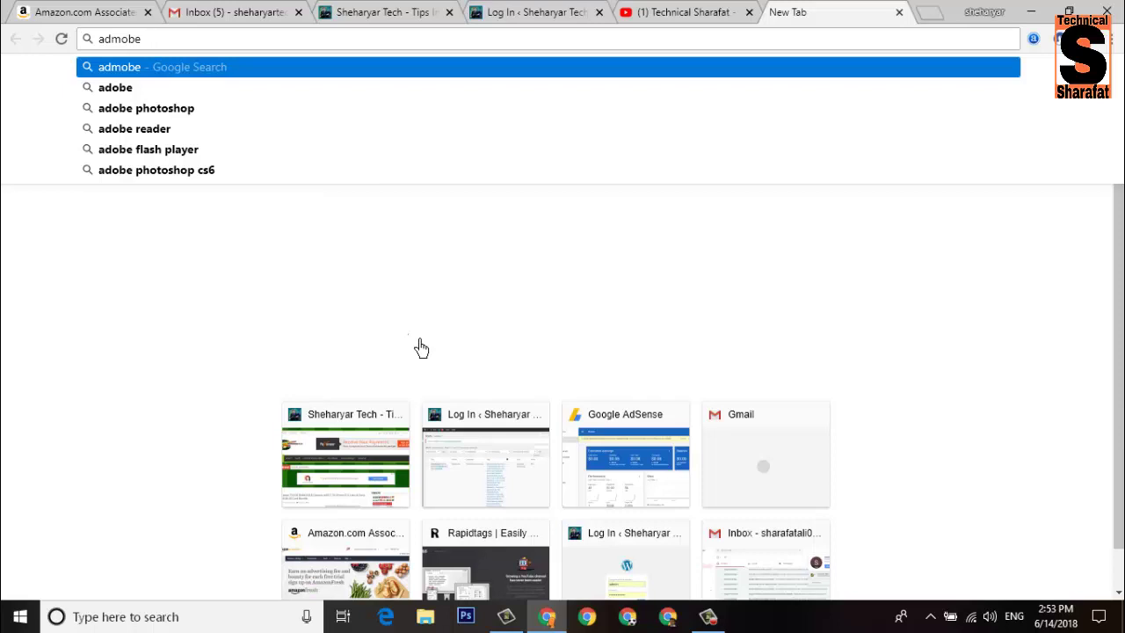
key("Return")
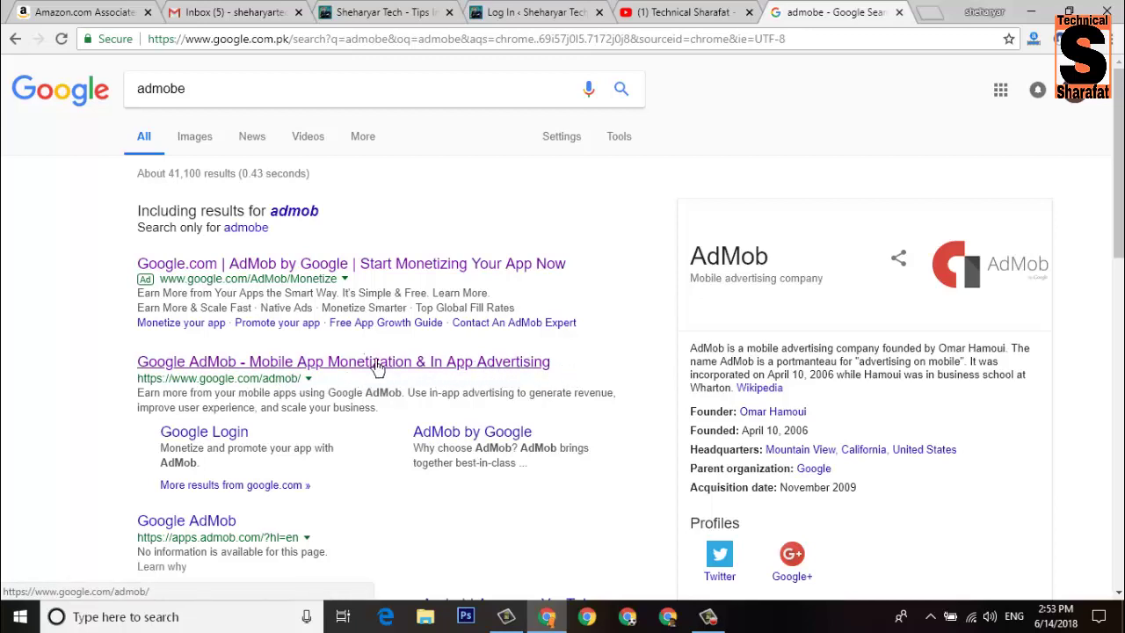
left_click(263, 369)
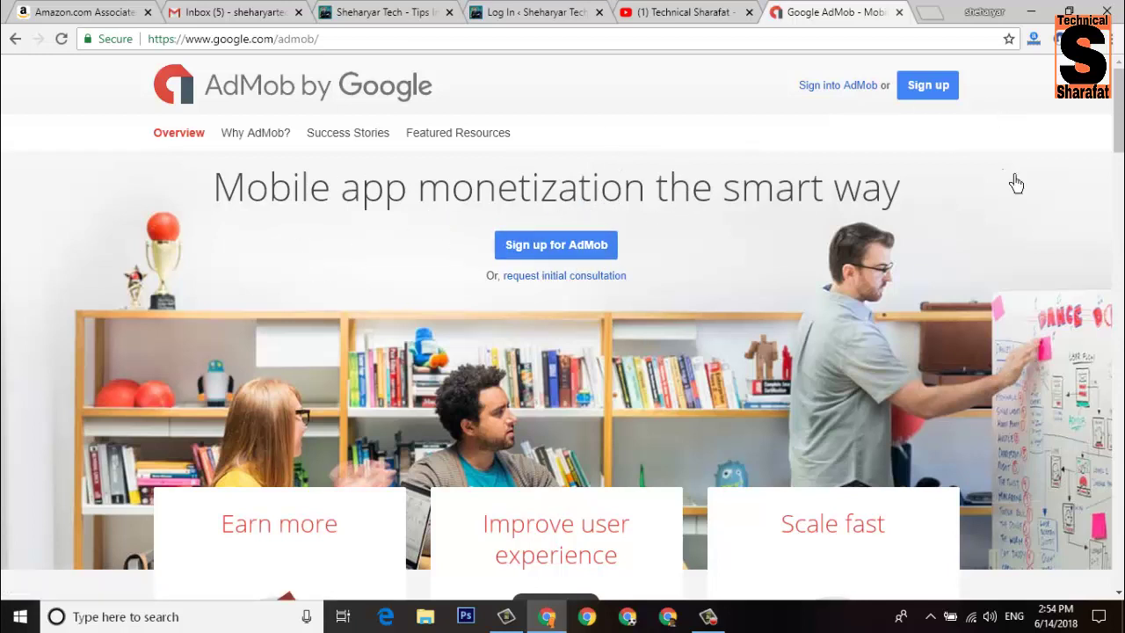
Sign up for AdMob with the existing AdSense details, agree to the AdSense Terms & Conditions, and create the account.
left_click(564, 250)
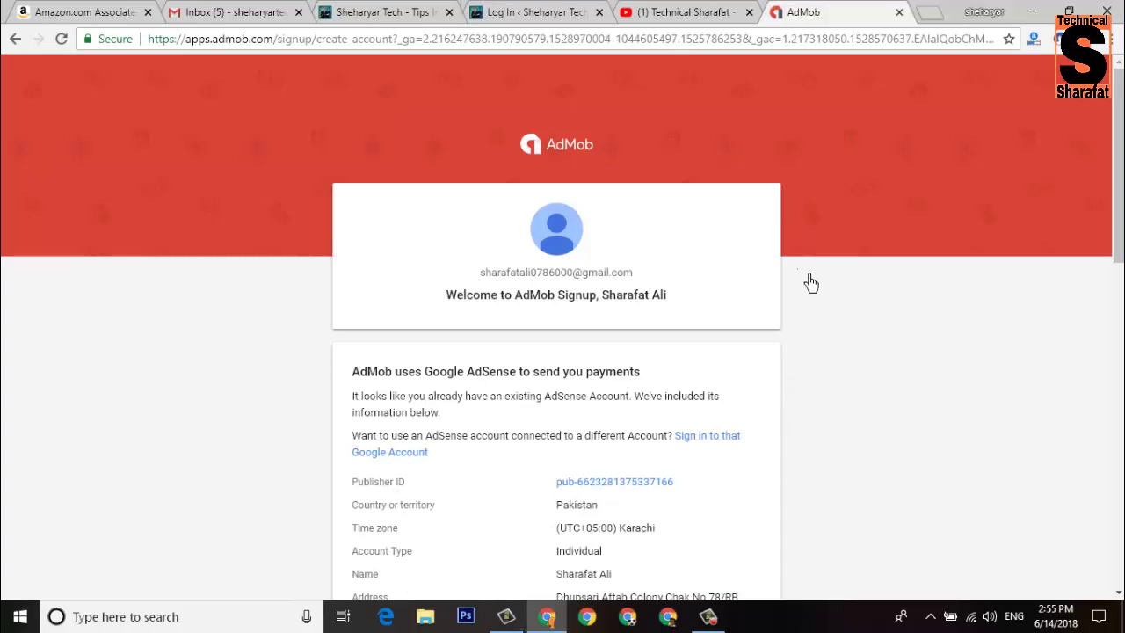
scroll(808, 255, "down", 6)
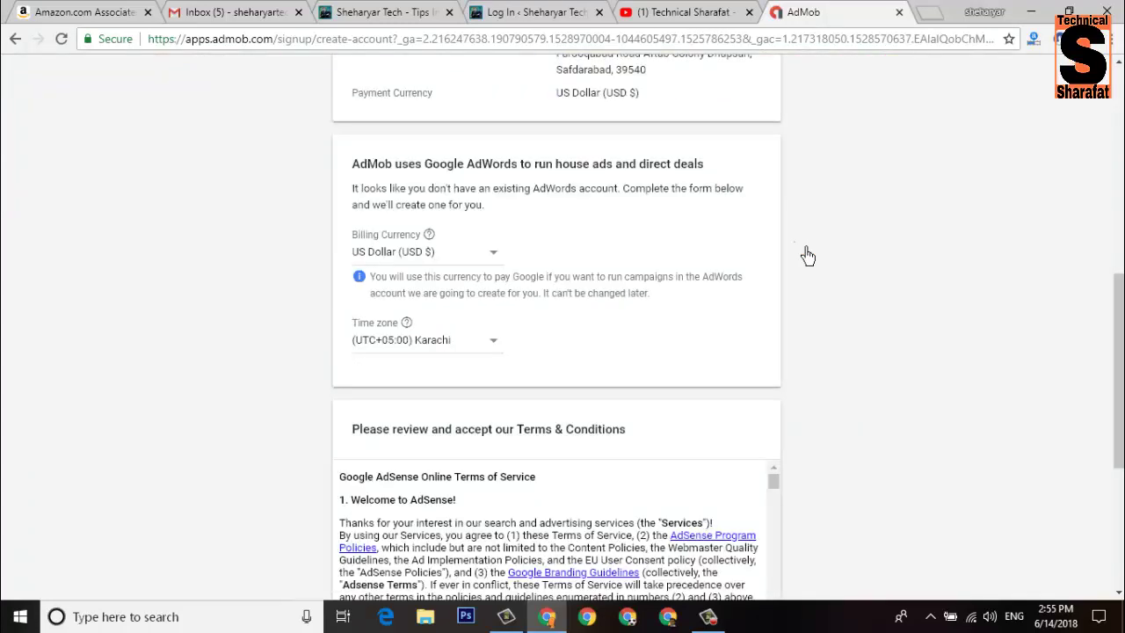
scroll(808, 255, "down", 4)
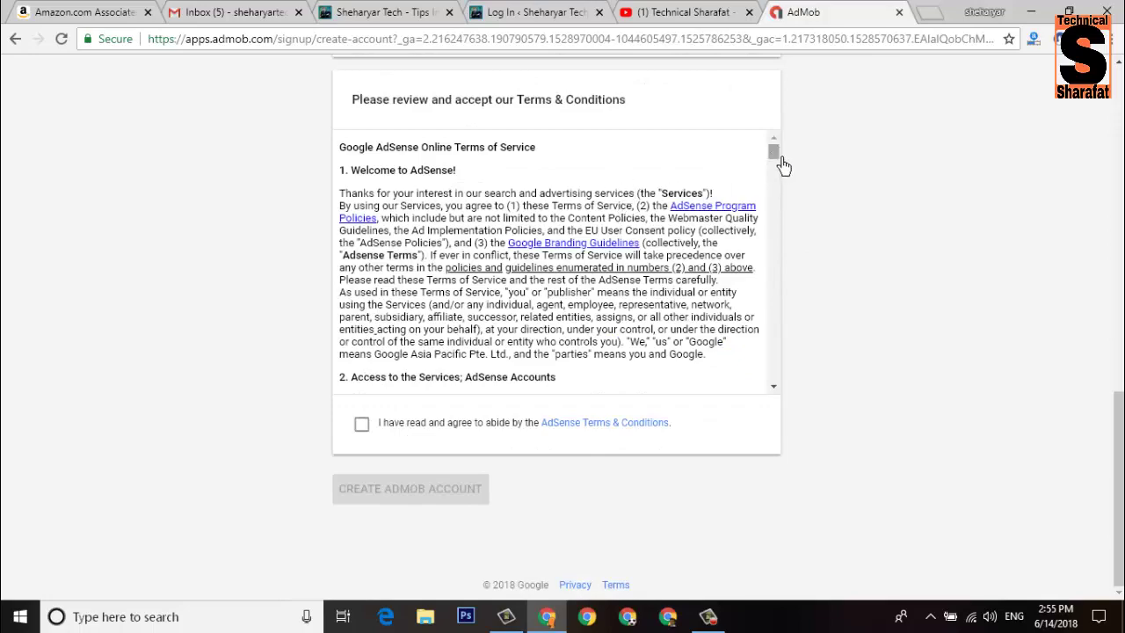
scroll(626, 240, "down", 10)
scroll(585, 230, "down", 12)
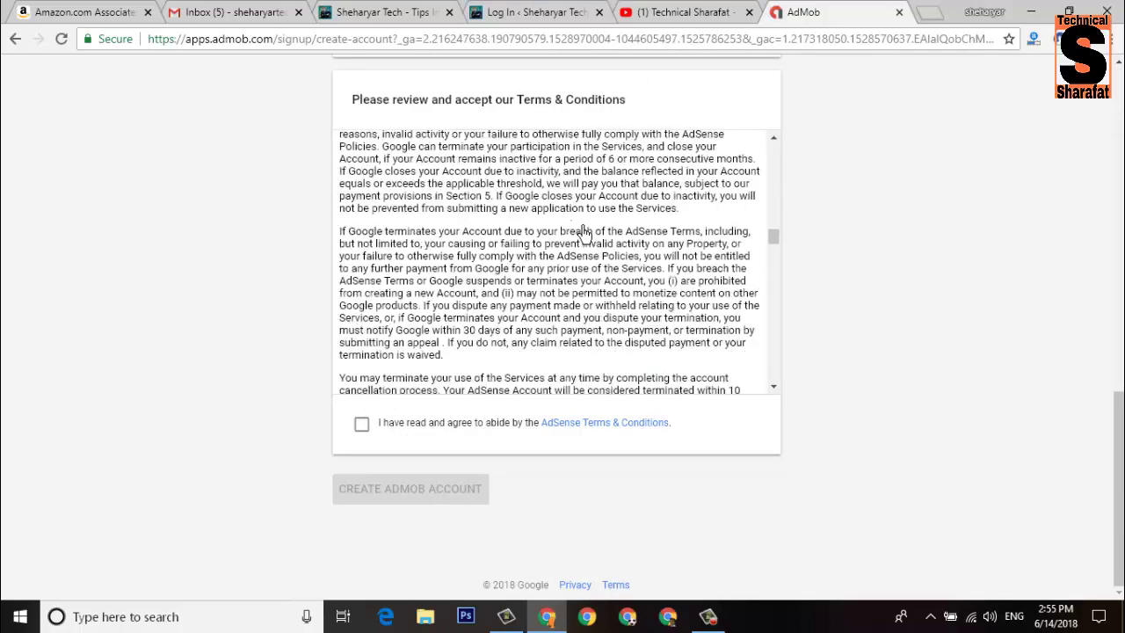
scroll(585, 231, "down", 5)
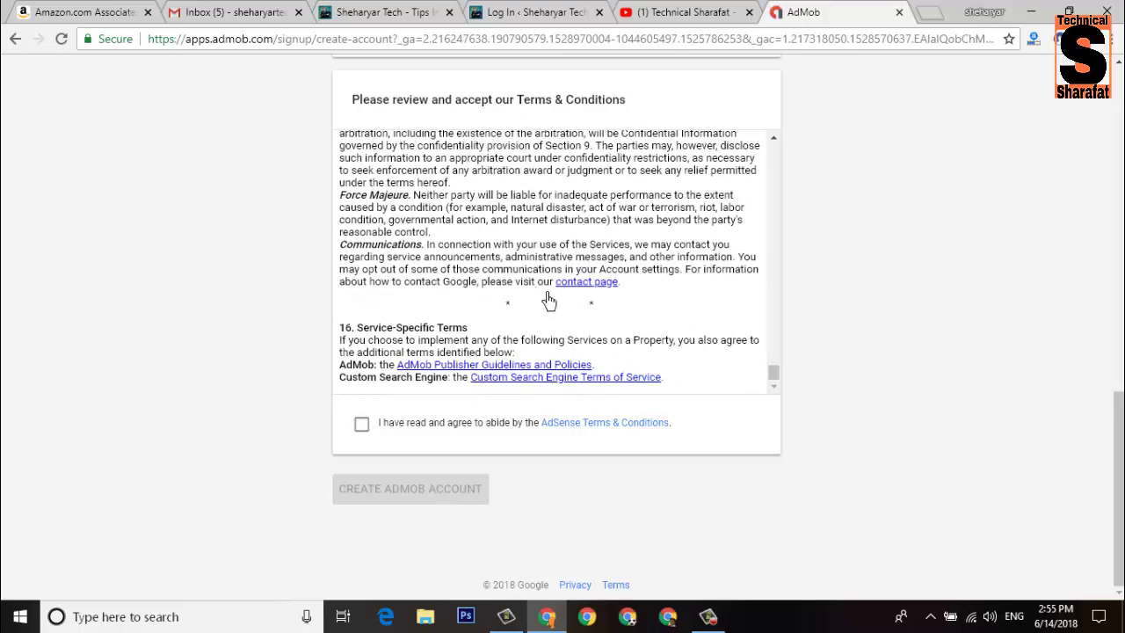
left_click(369, 431)
left_click(372, 431)
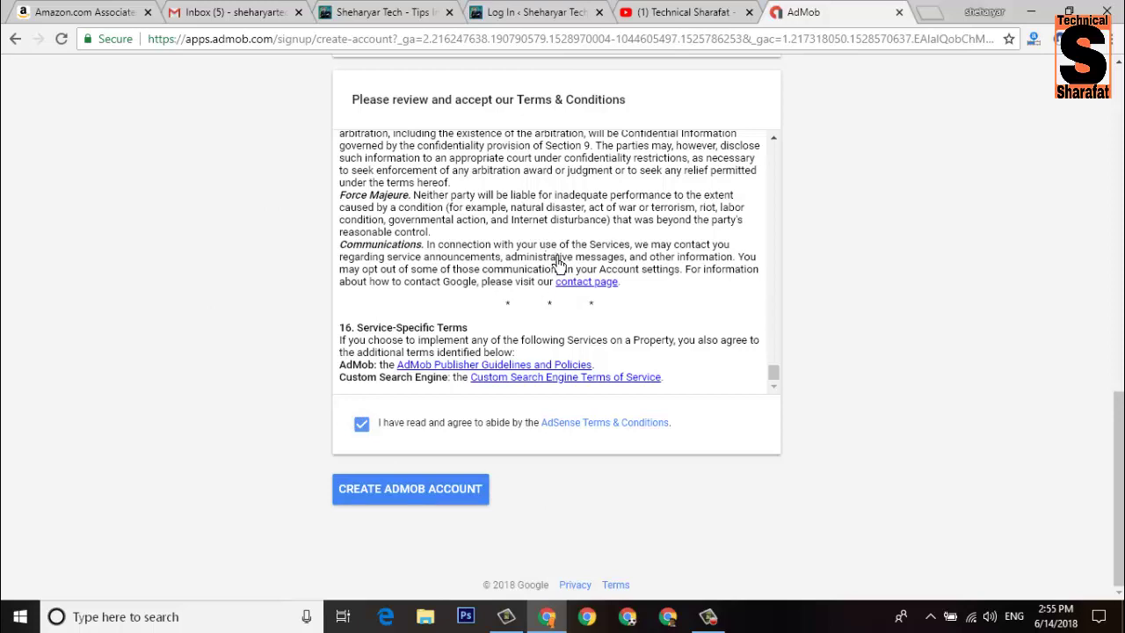
left_click(427, 500)
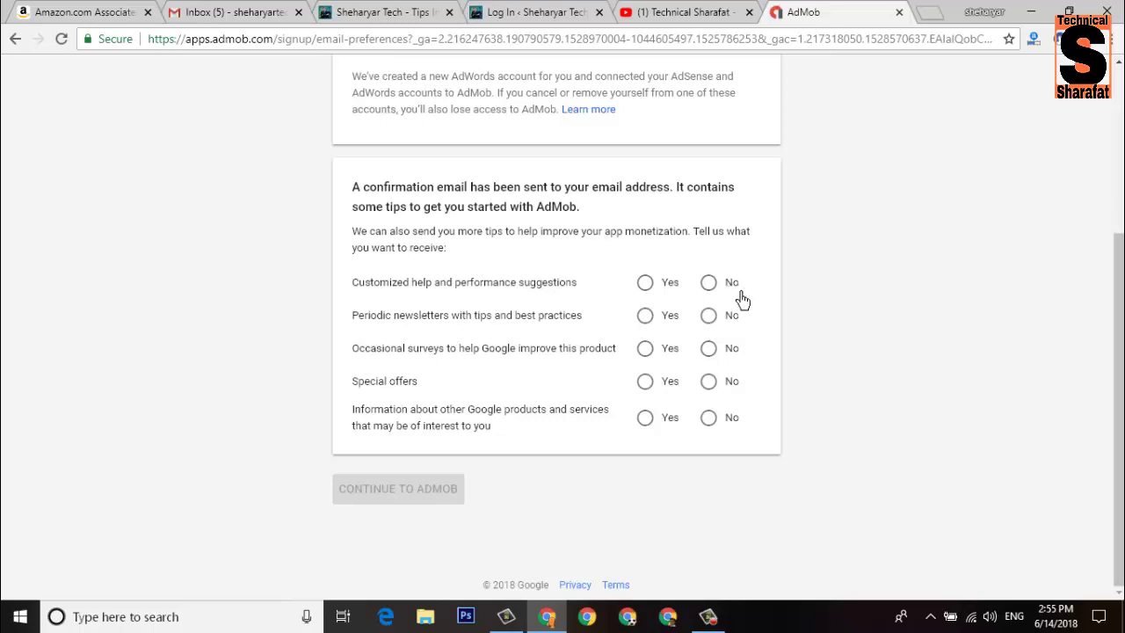
Answer No to all five AdMob email preferences and continue to AdMob.
left_click(708, 283)
left_click(710, 317)
left_click(712, 350)
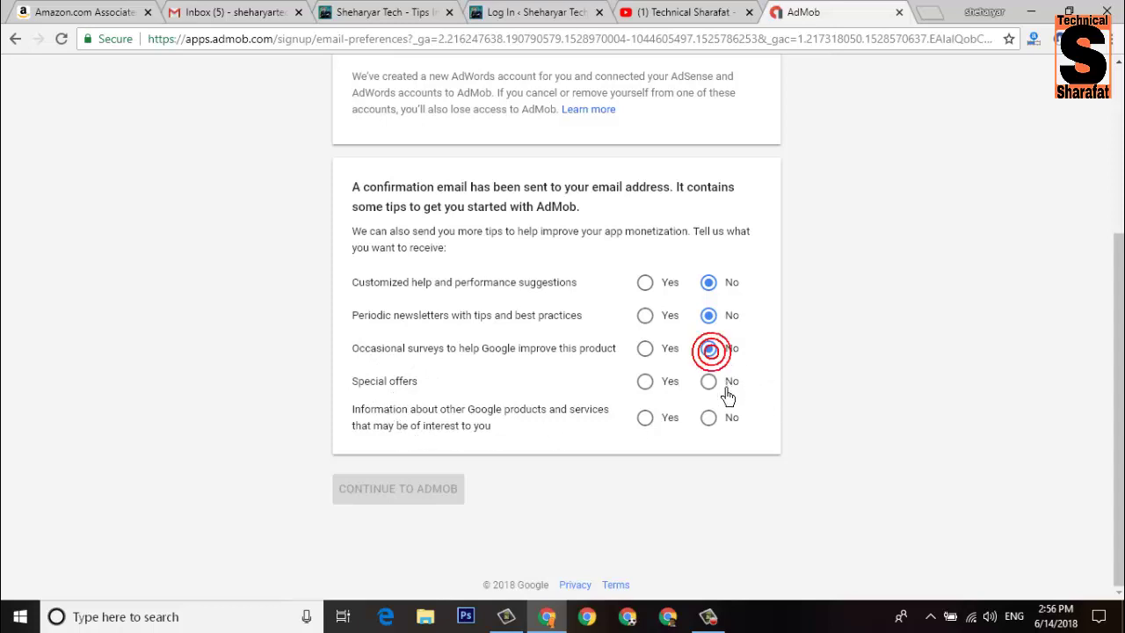
left_click(712, 383)
left_click(719, 419)
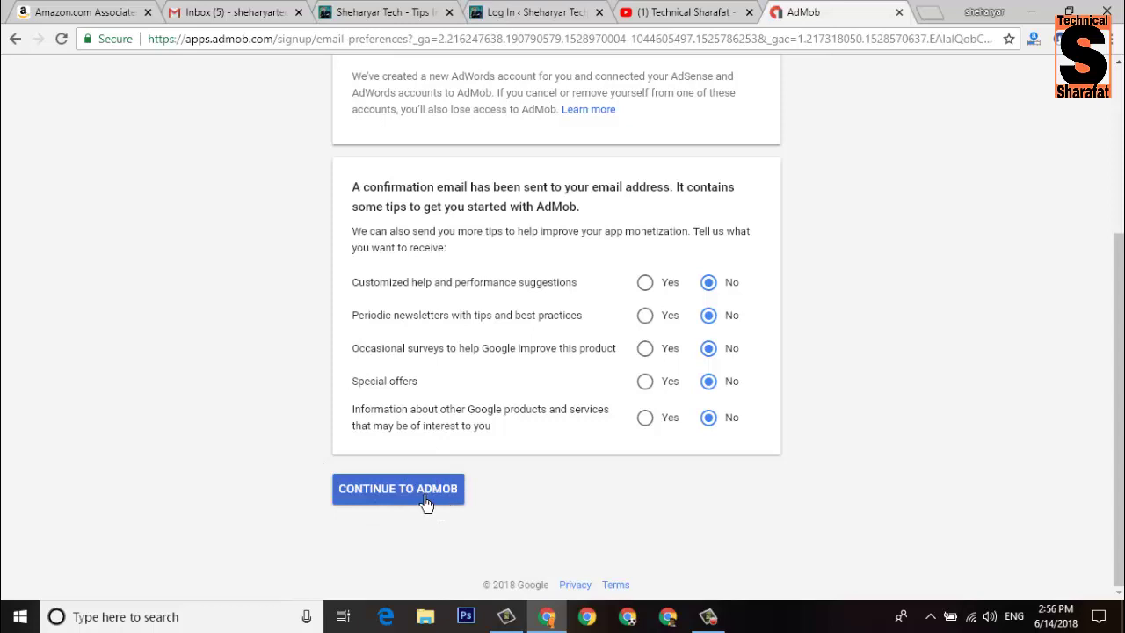
left_click(425, 503)
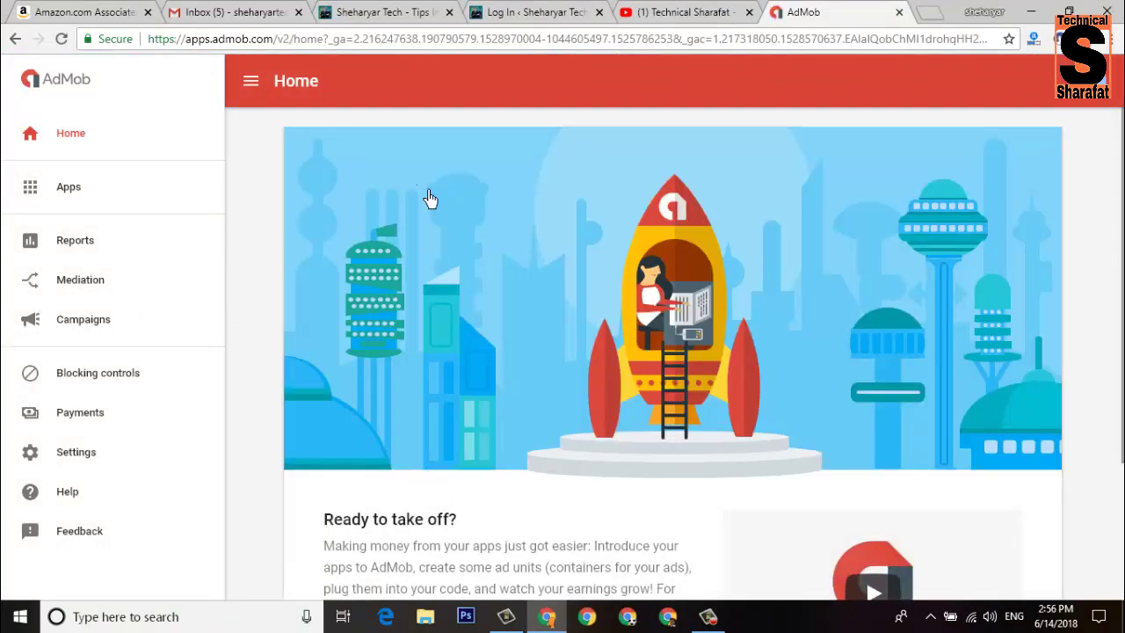
Start setting up a new app from the AdMob home page.
scroll(510, 169, "down", 2)
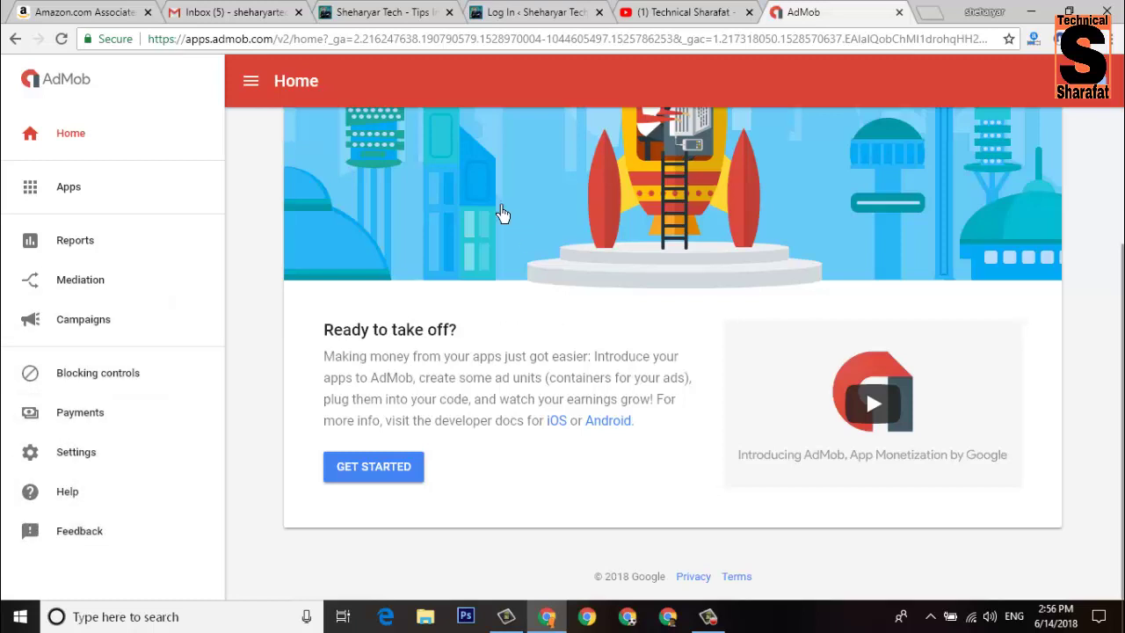
left_click(393, 478)
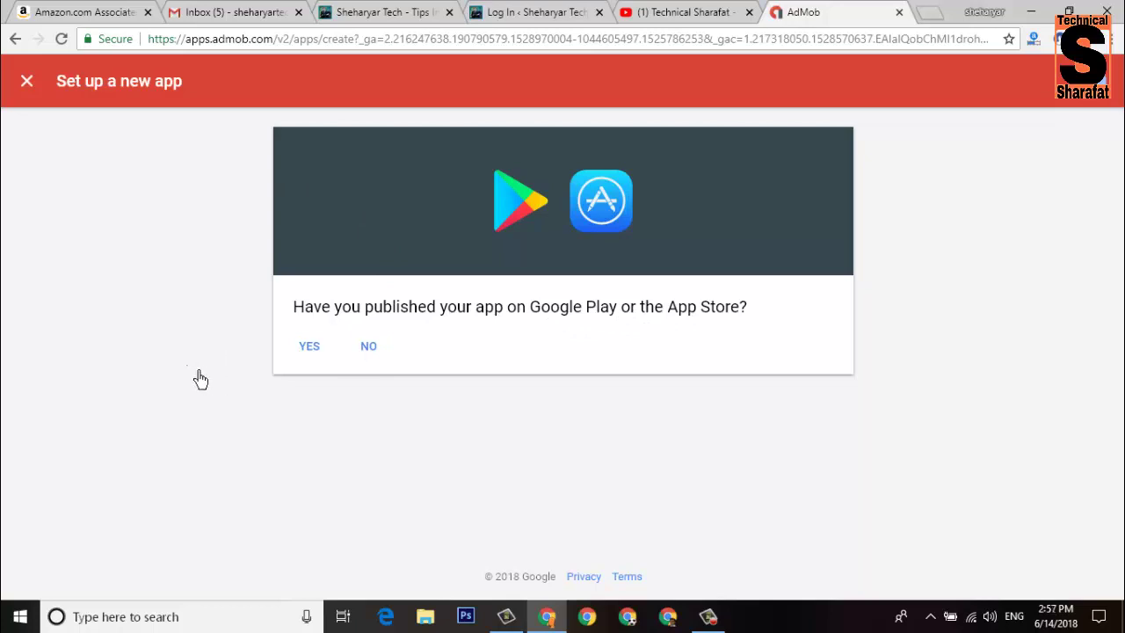
left_click(374, 352)
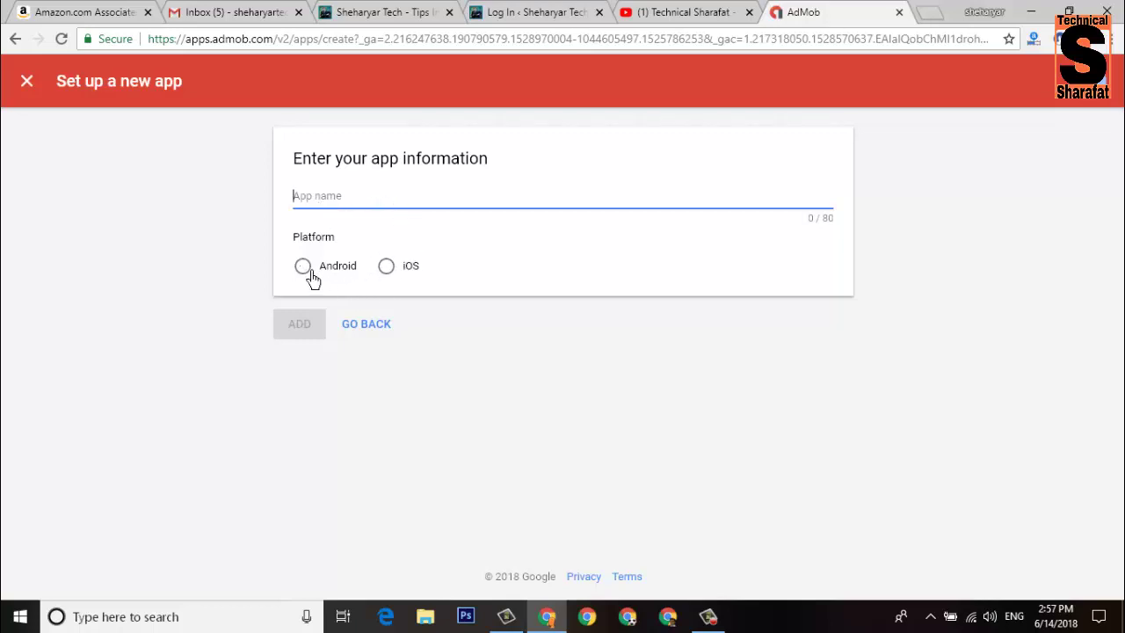
left_click(364, 332)
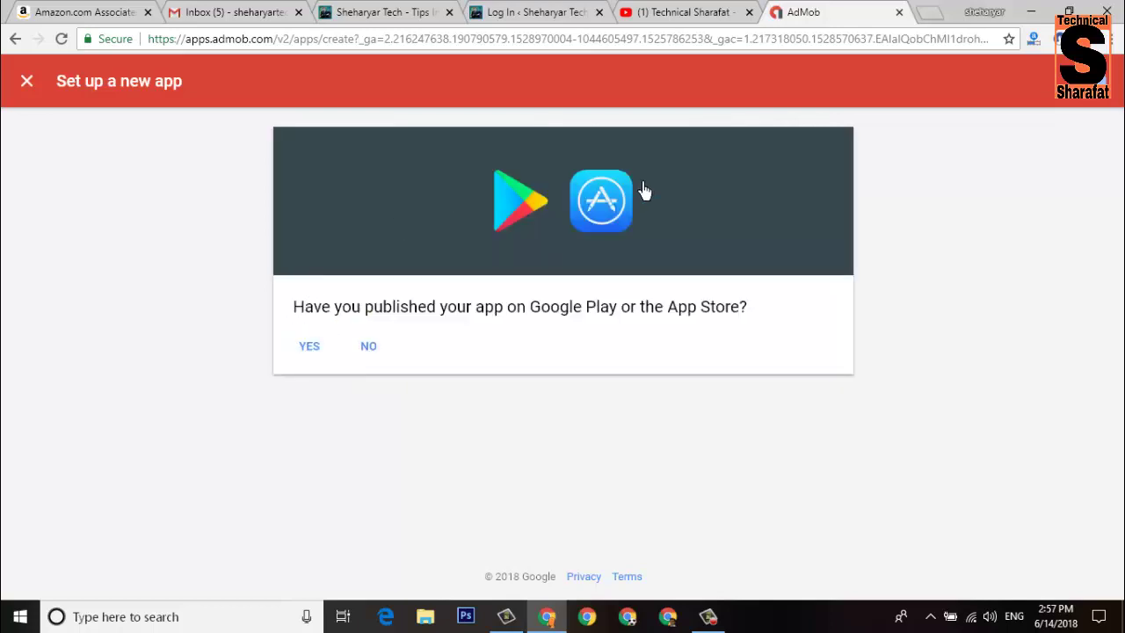
left_click(322, 354)
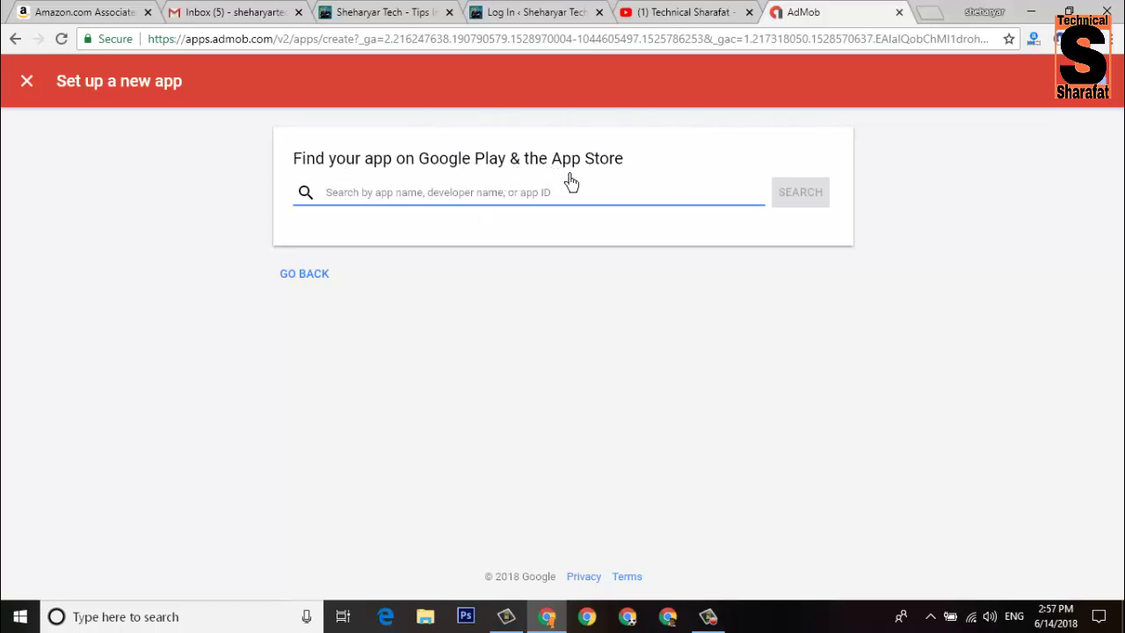
left_click(310, 274)
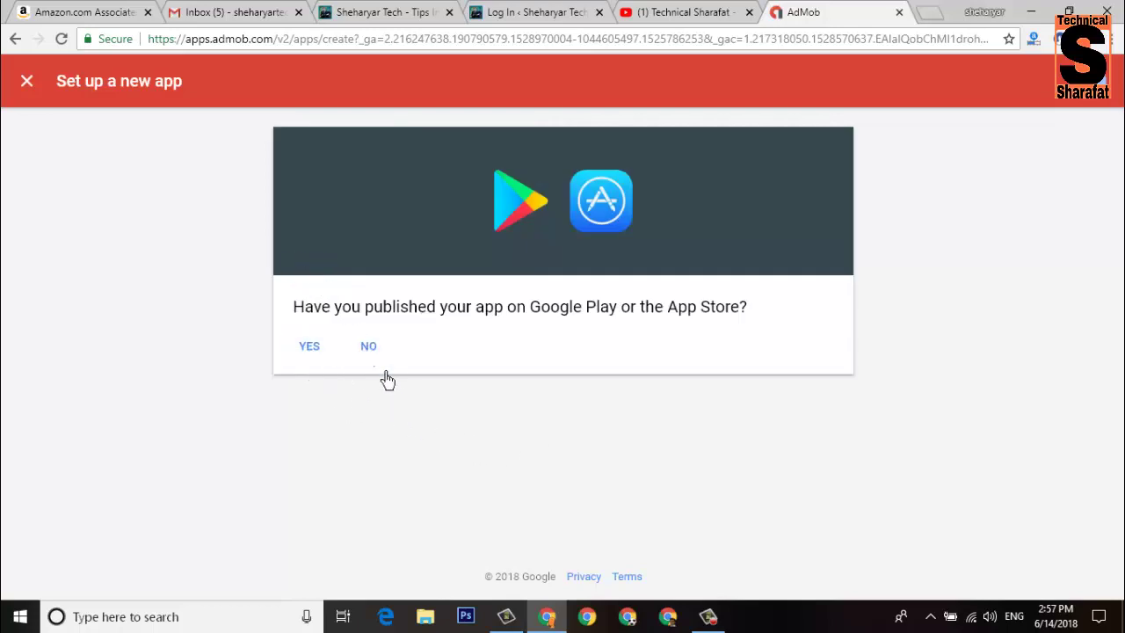
Add an unpublished Android app named "Technical Sharafat" to AdMob and postpone creating its ad unit.
left_click(369, 347)
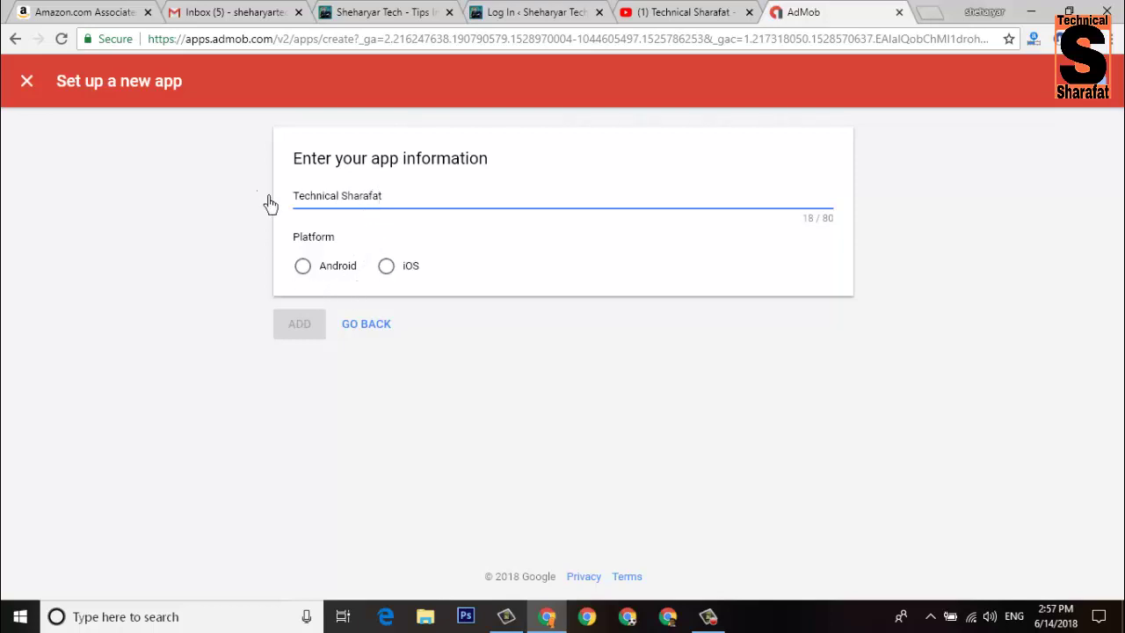
left_click(320, 280)
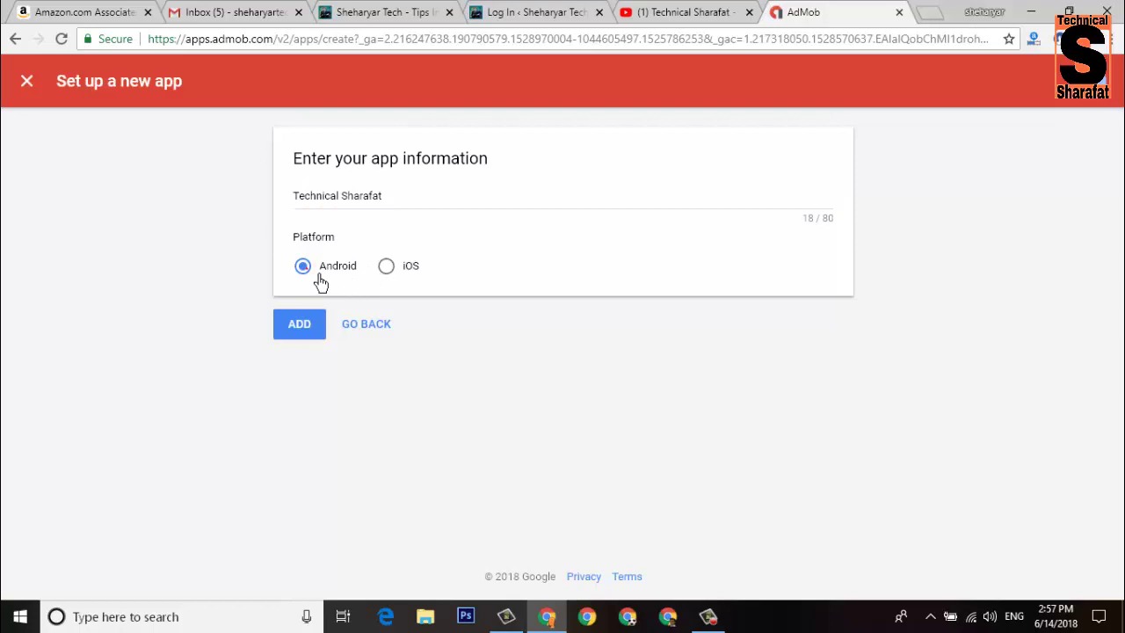
left_click(312, 338)
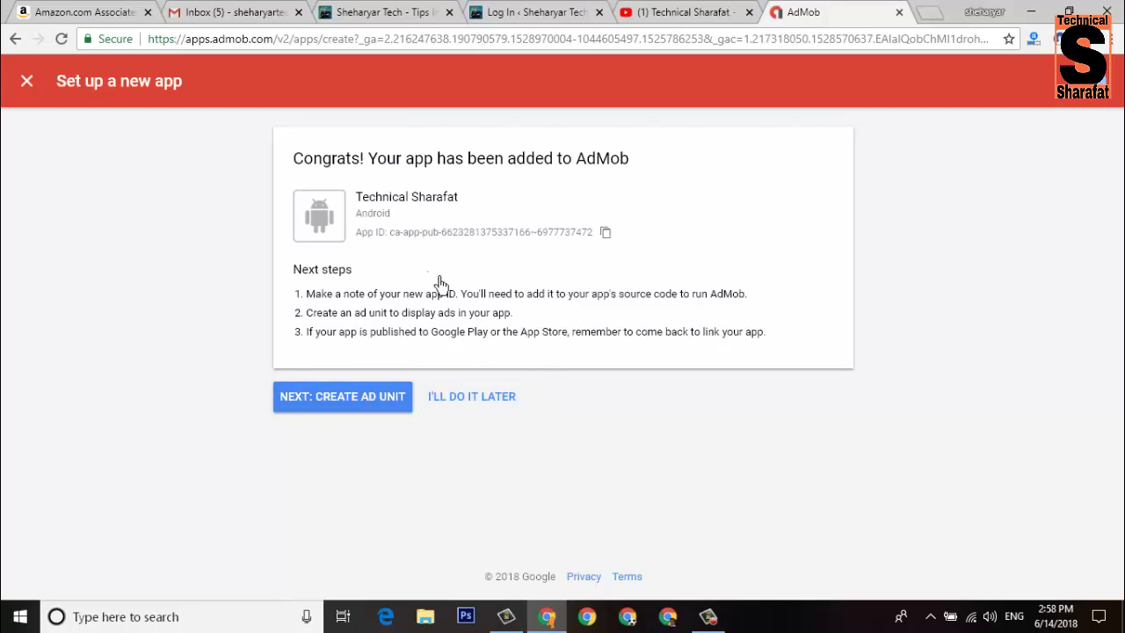
left_click(504, 408)
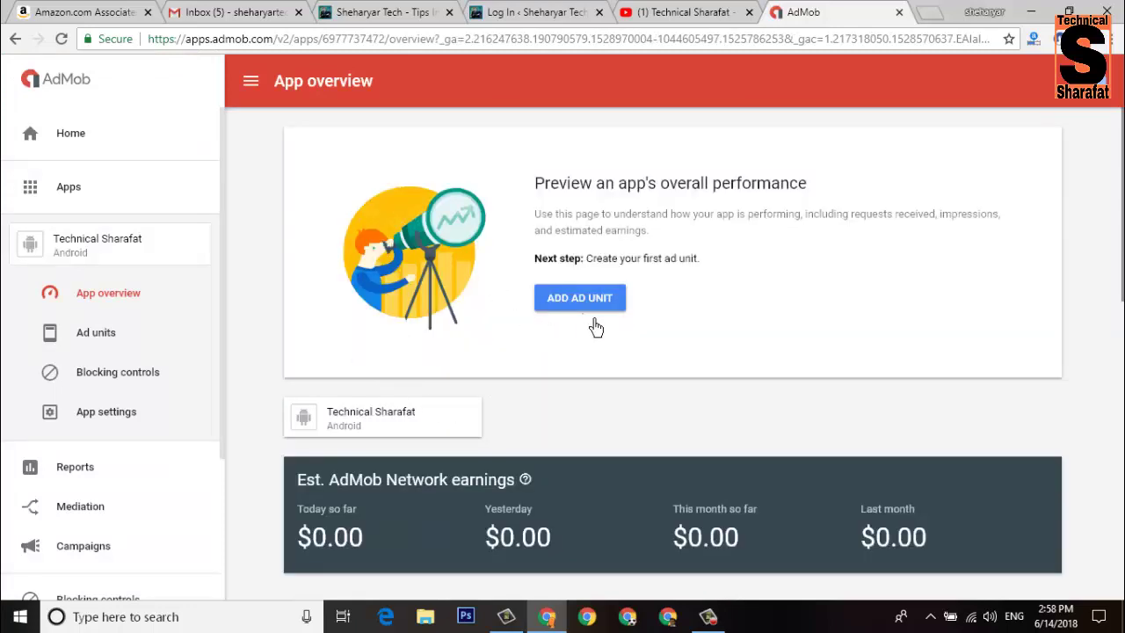
Examine the app overview's earnings, network performance, Firebase, rewarded video and ad unit performance sections.
scroll(842, 189, "down", 4)
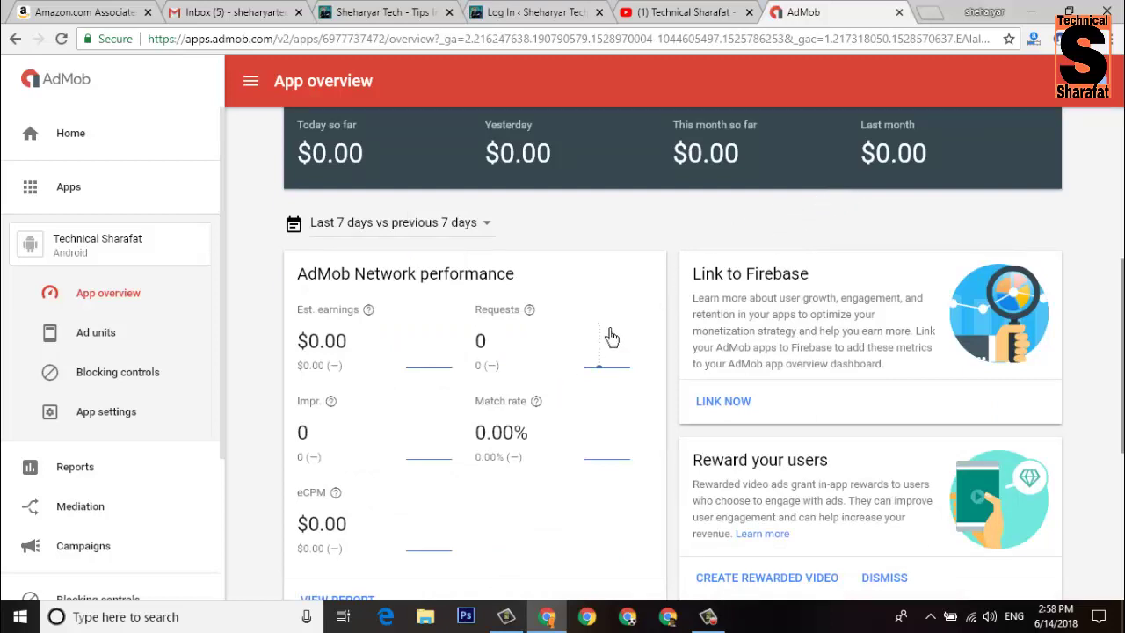
scroll(673, 284, "up", 2)
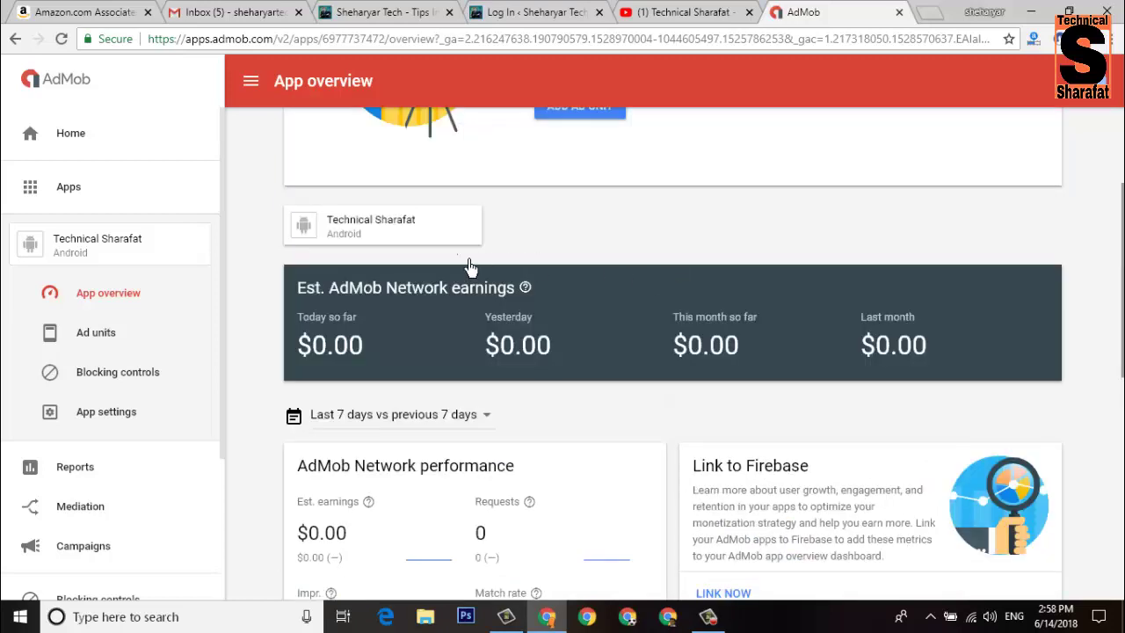
scroll(696, 262, "down", 4)
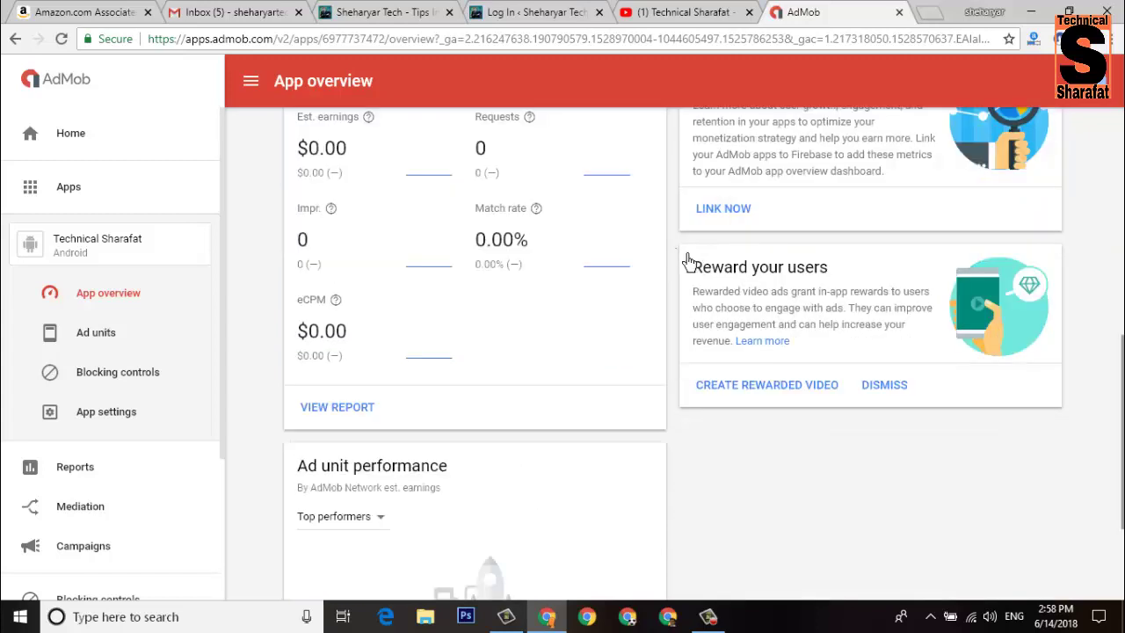
scroll(688, 261, "up", 2)
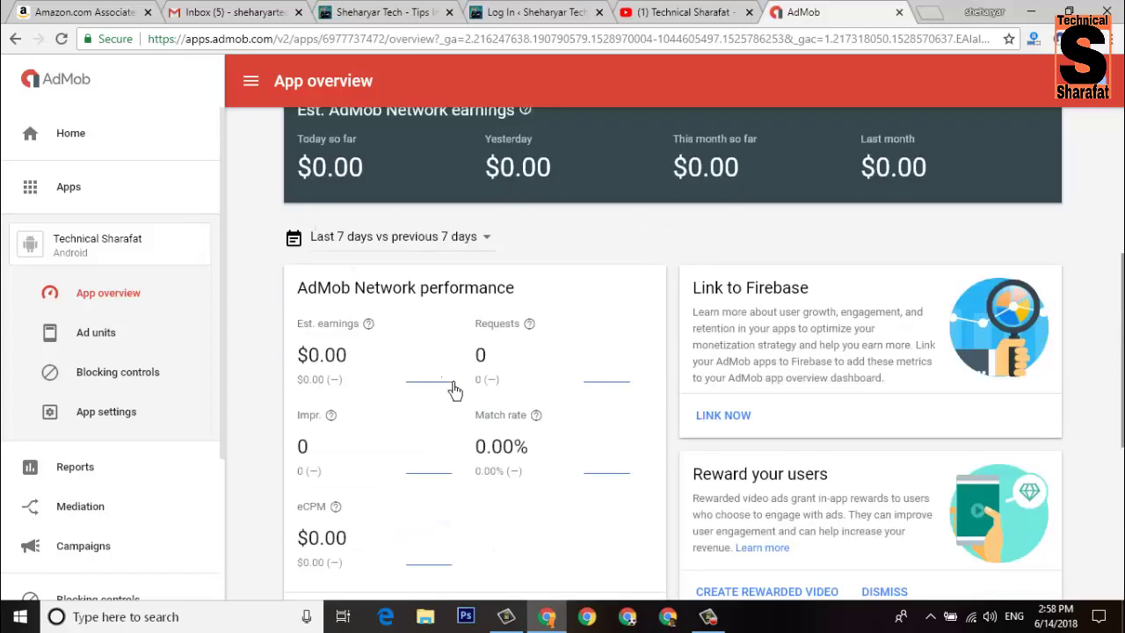
scroll(690, 315, "down", 4)
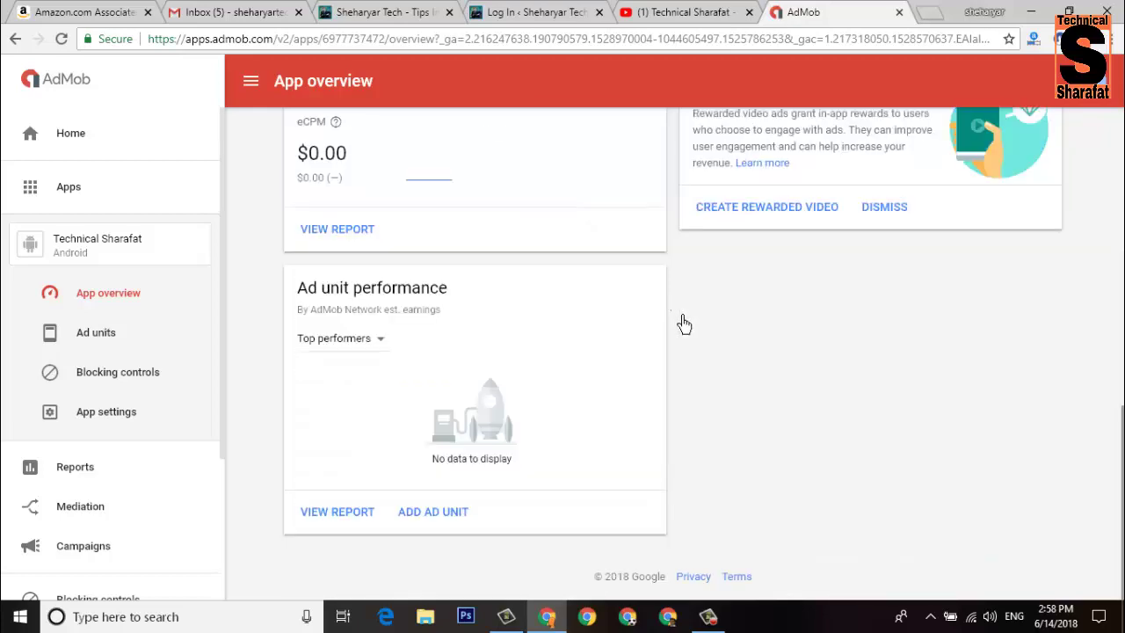
scroll(683, 323, "up", 6)
scroll(624, 260, "down", 2)
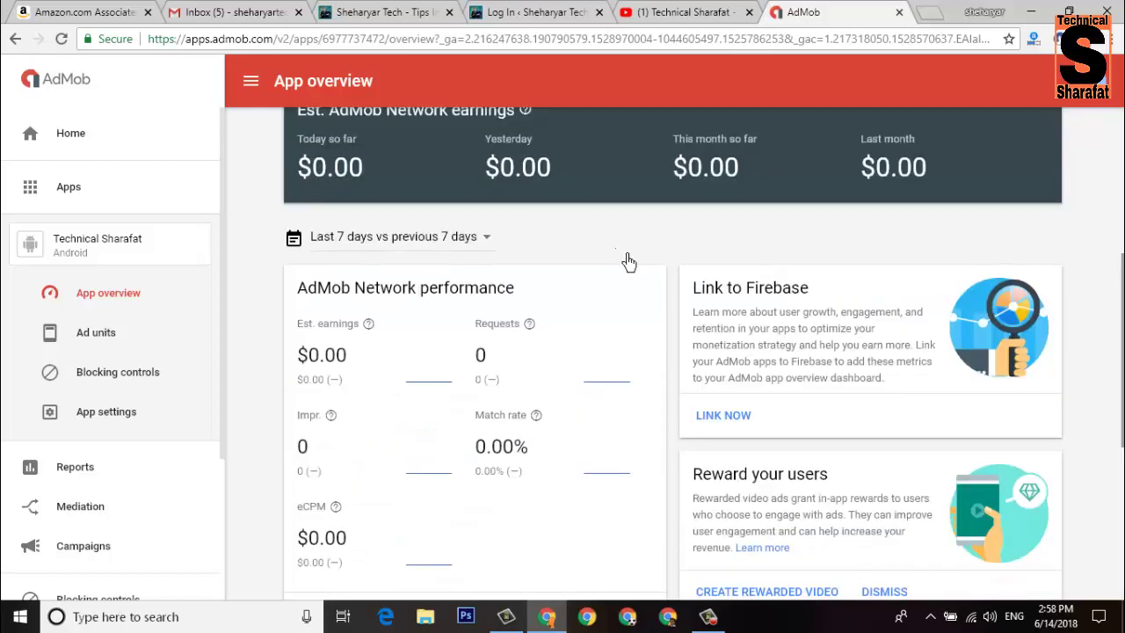
scroll(691, 308, "down", 2)
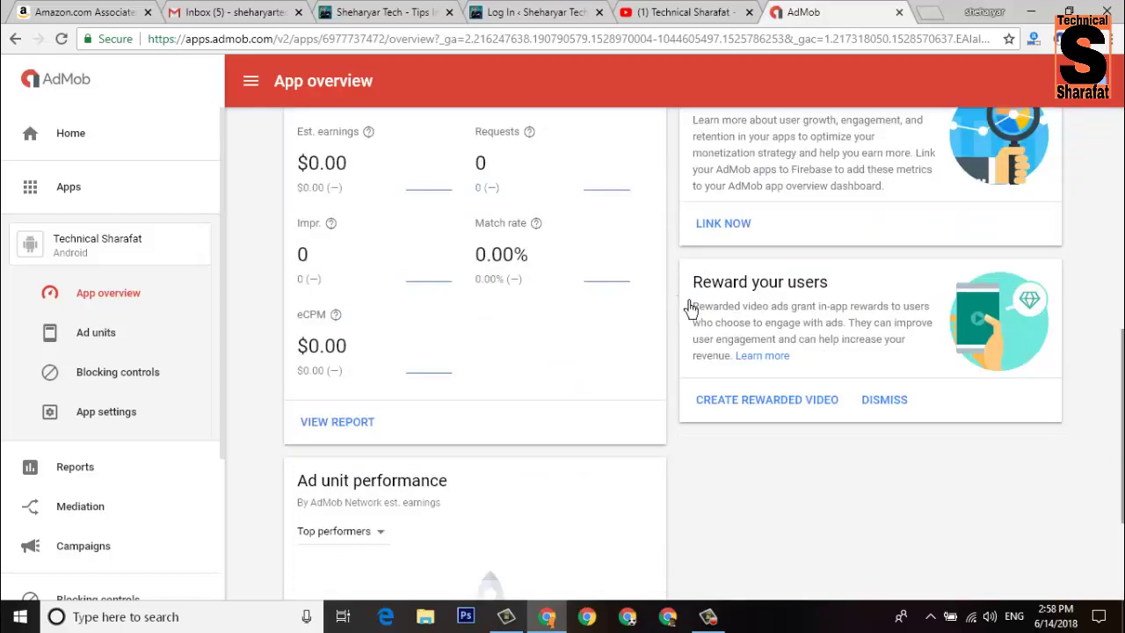
scroll(690, 306, "up", 2)
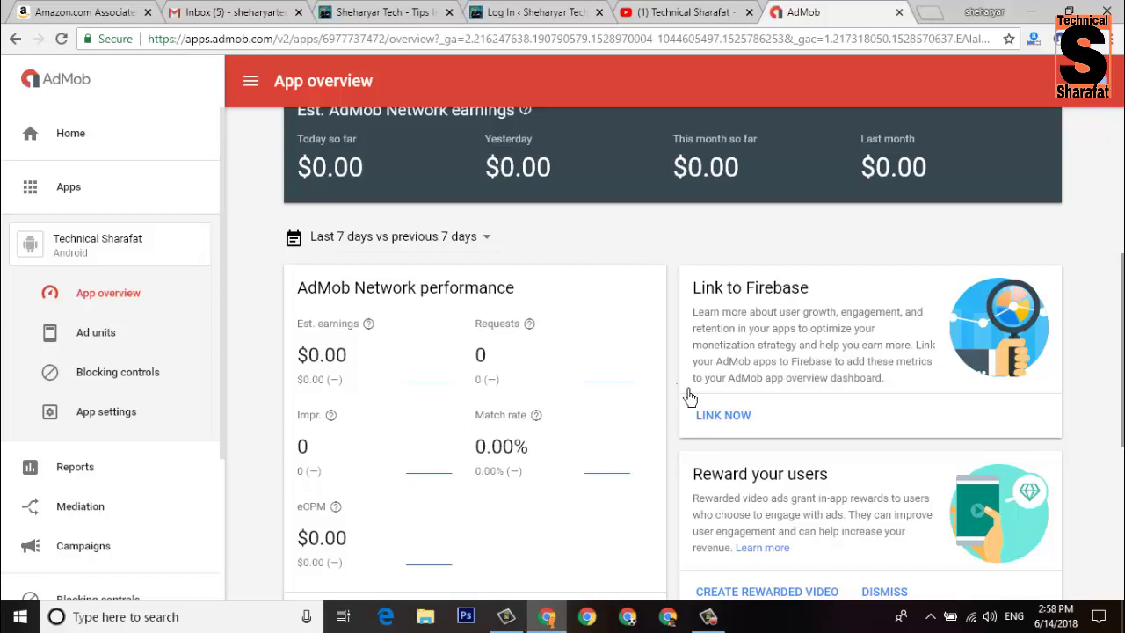
scroll(694, 395, "up", 4)
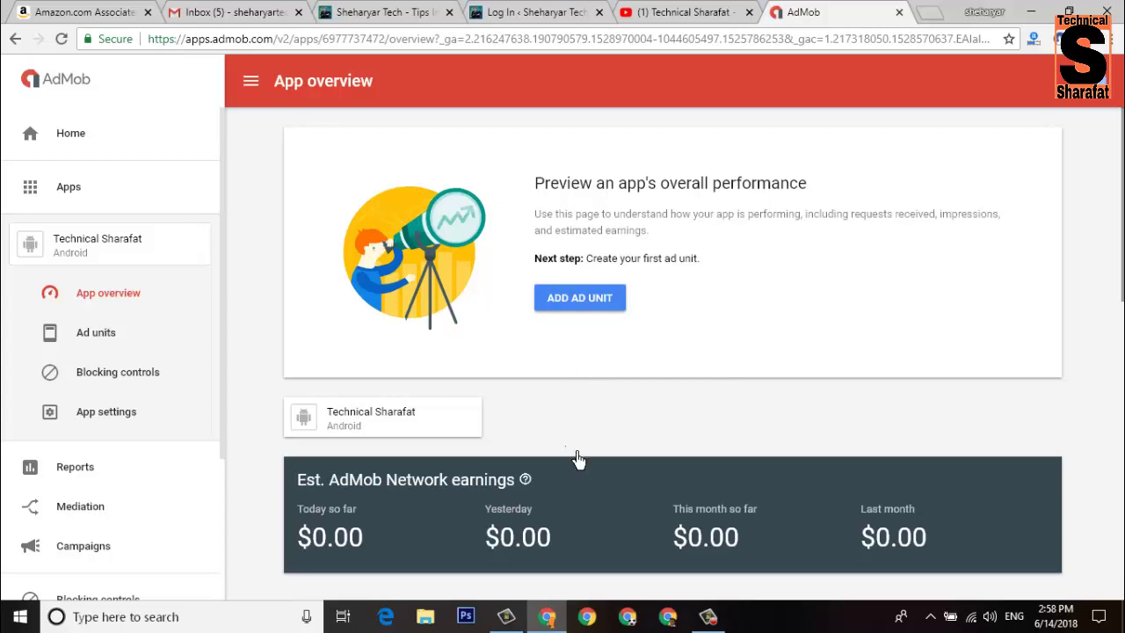
left_click(707, 616)
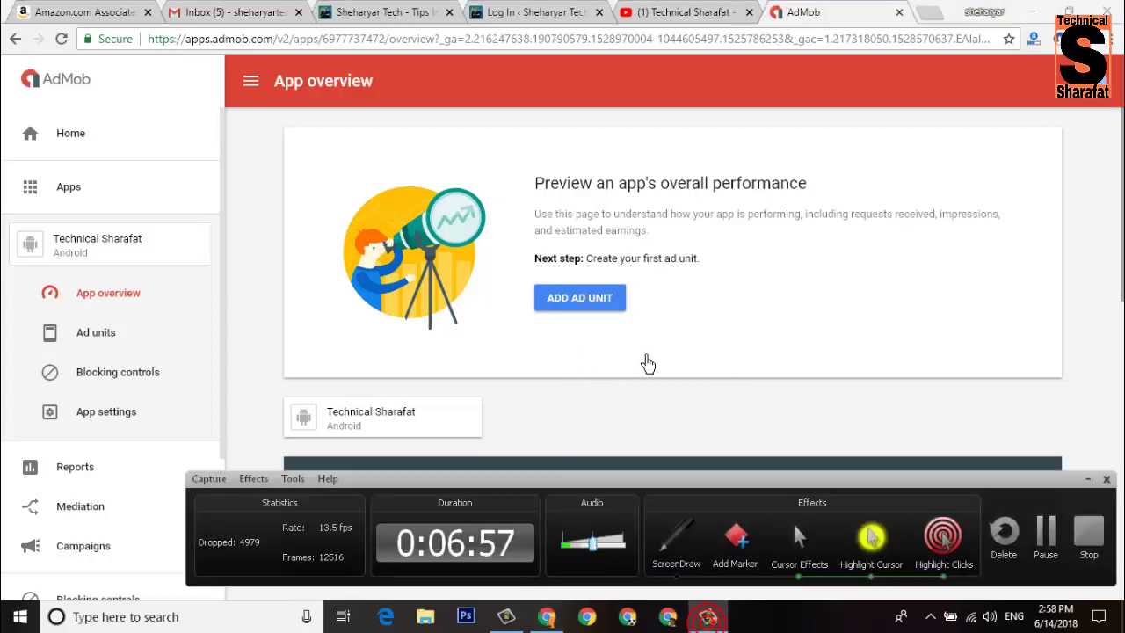
left_click(1104, 542)
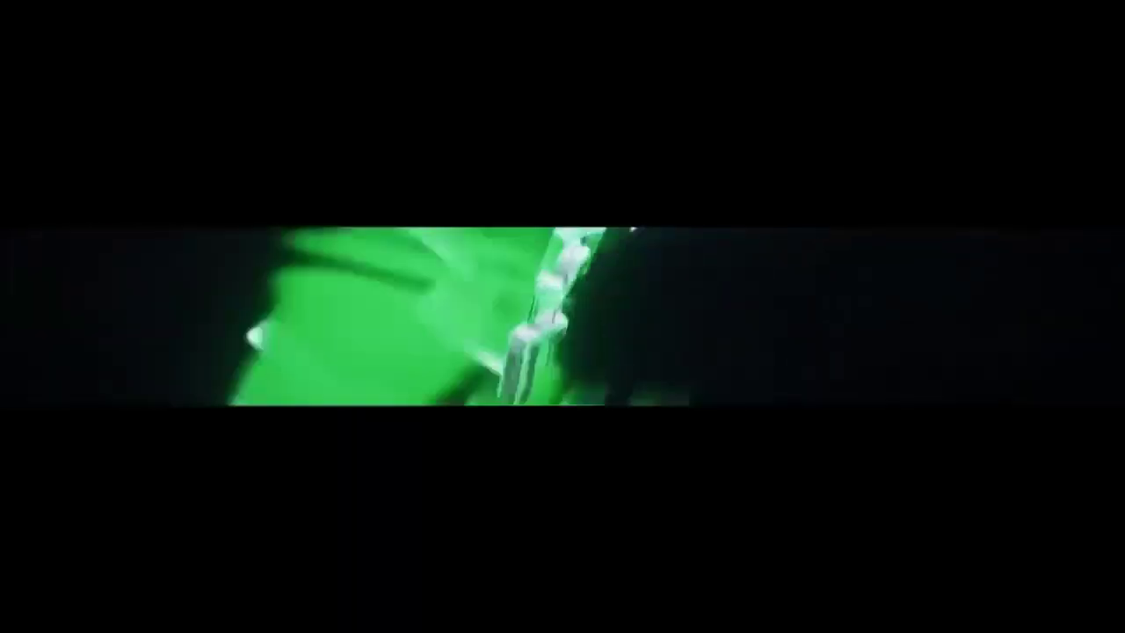